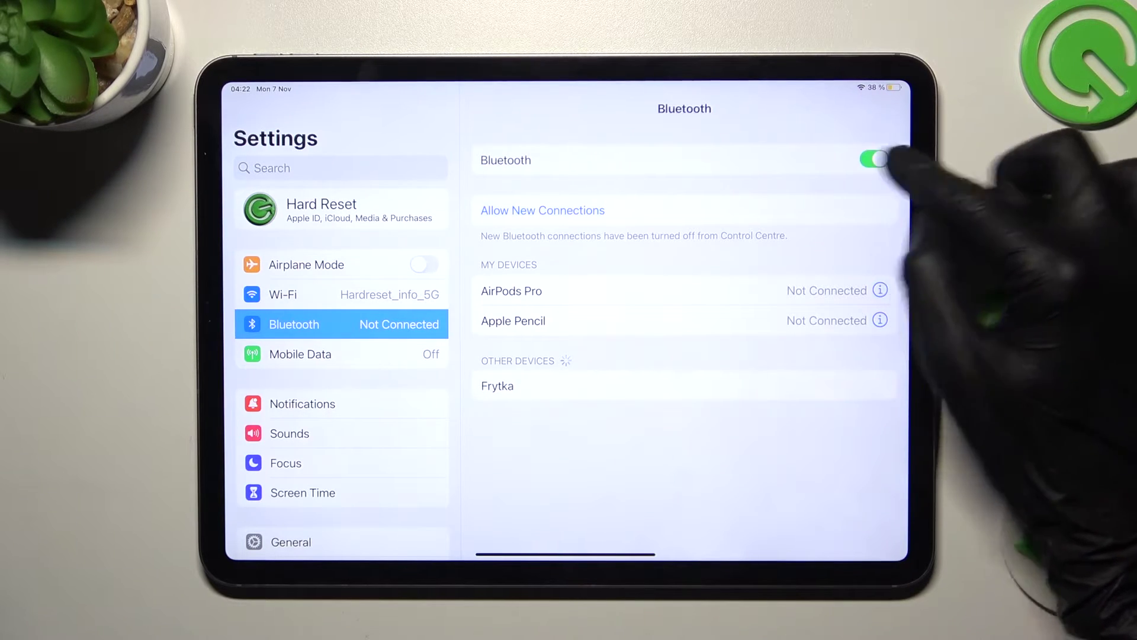
Step: Switch Bluetooth off, confirming Turn Off, then back on so Frytka shows under Other Devices
{"action": "left_click", "coordinate": [874, 159]}
{"action": "left_click", "coordinate": [603, 363]}
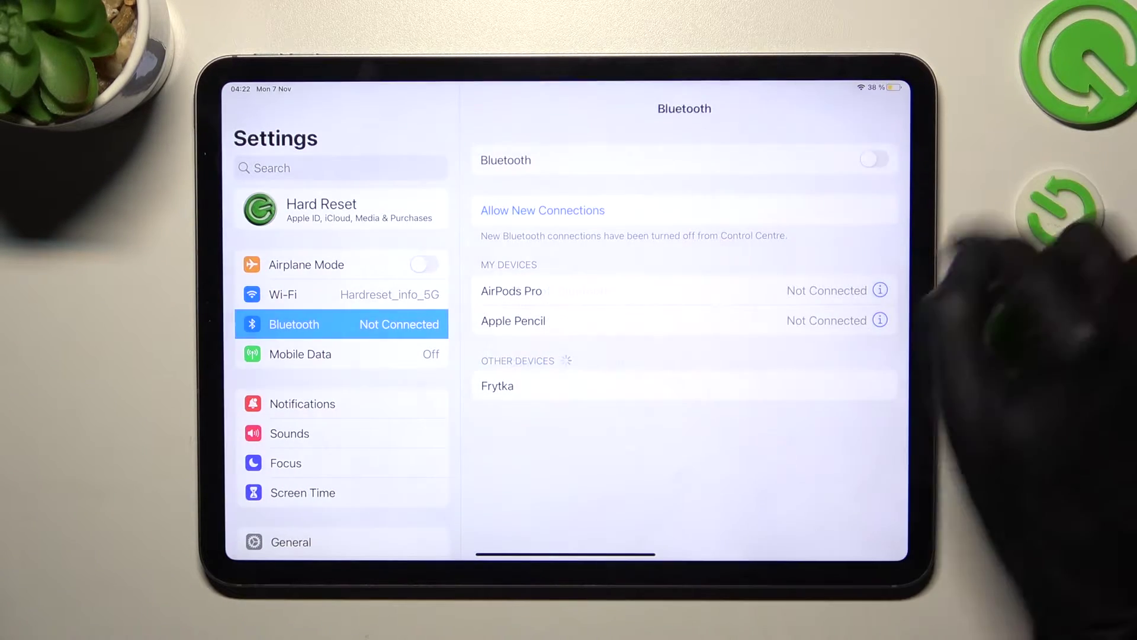
{"action": "left_click", "coordinate": [874, 159]}
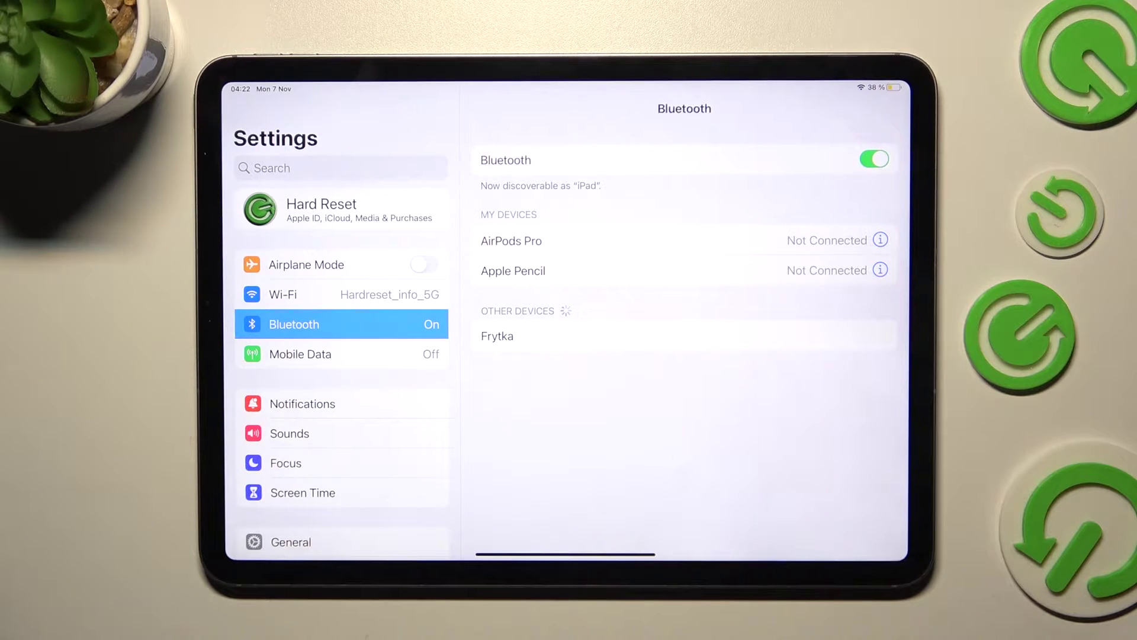
Step: Pair Frytka from Other Devices by accepting its Bluetooth Pairing Request
{"action": "left_click", "coordinate": [702, 336]}
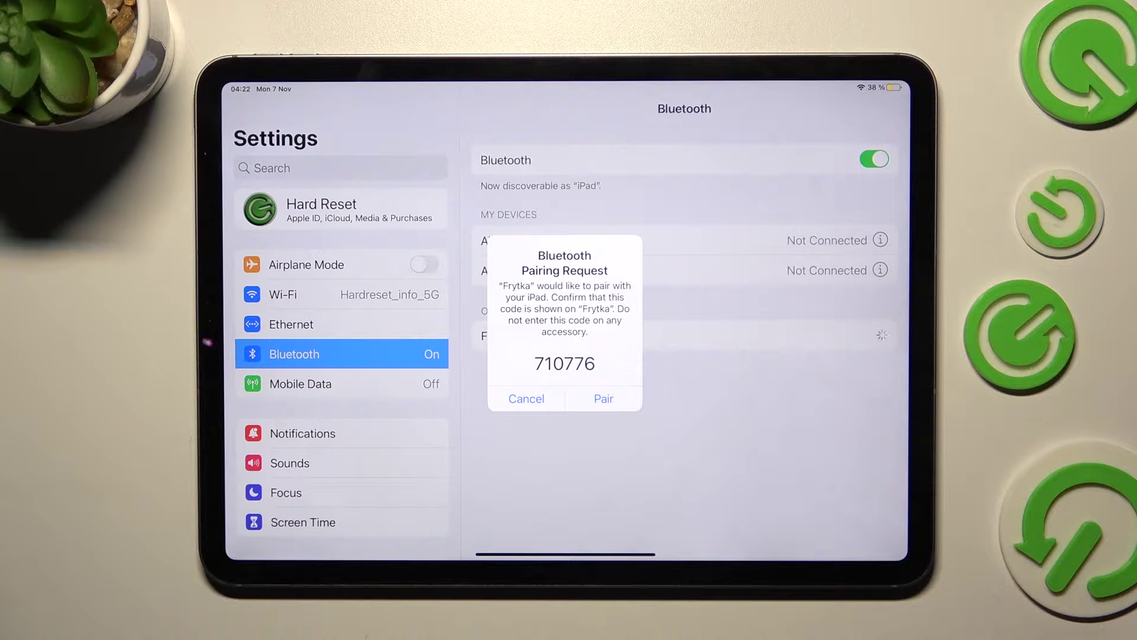
{"action": "left_click", "coordinate": [604, 399]}
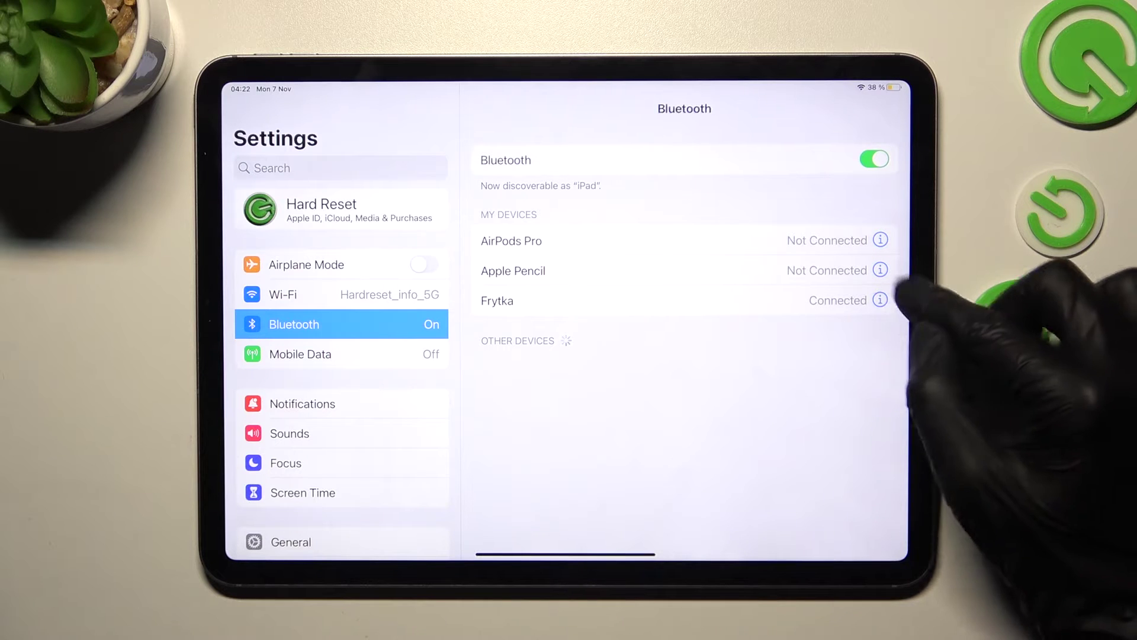
Step: Remove Frytka from the iPad via its details page with Forget This Device, confirming Forget Device
{"action": "left_click", "coordinate": [879, 301]}
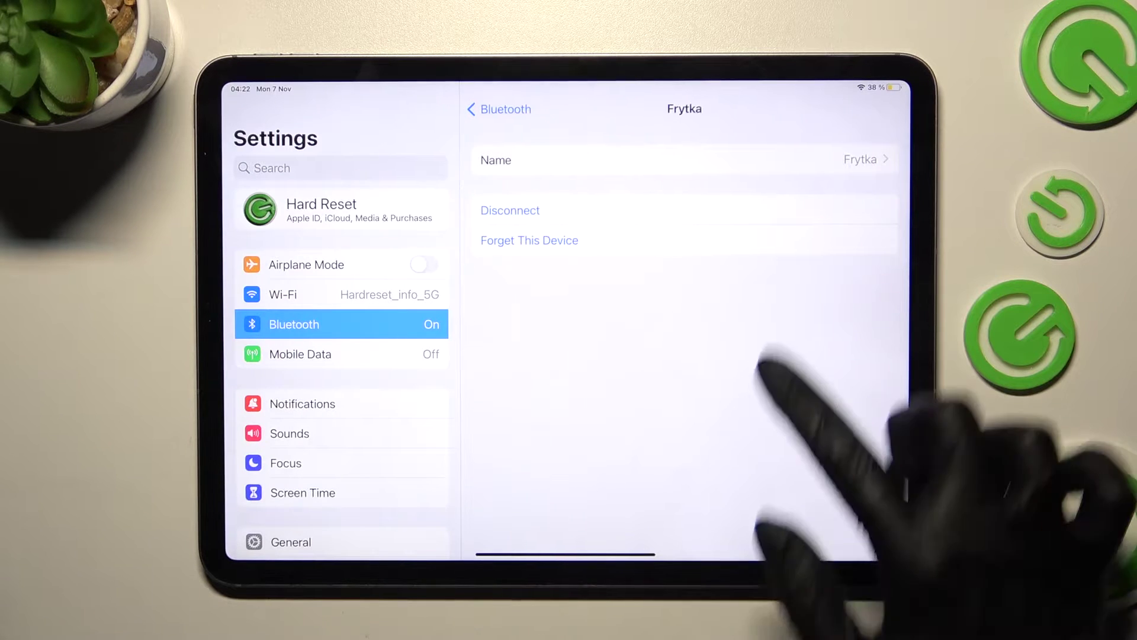
{"action": "left_click_drag", "start_coordinate": [773, 187], "coordinate": [1066, 177]}
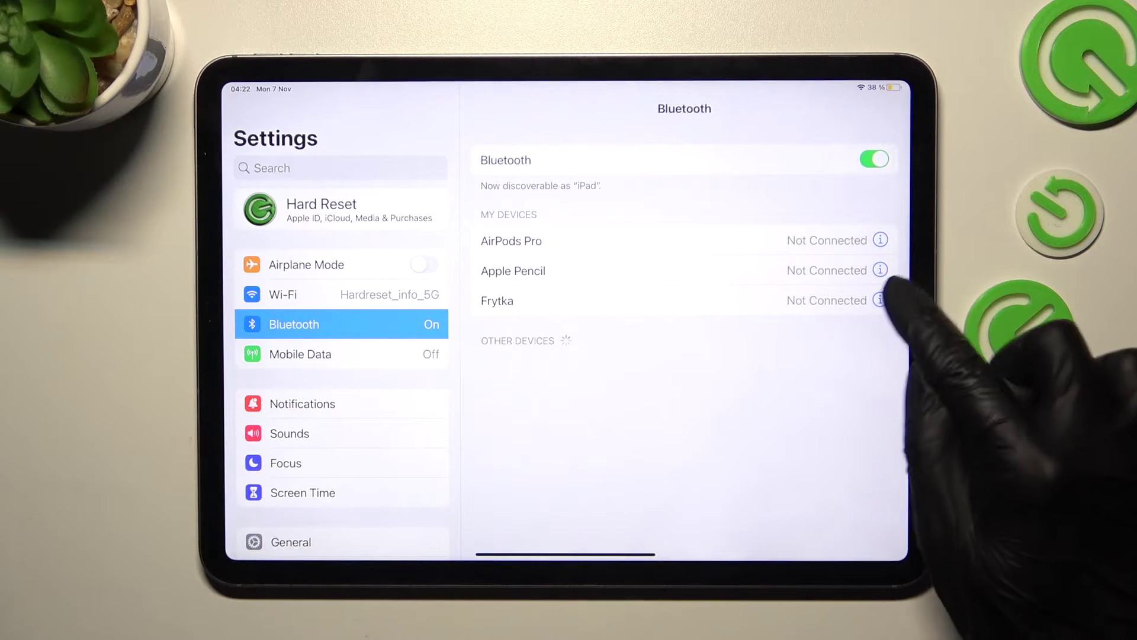
{"action": "left_click", "coordinate": [880, 301]}
{"action": "left_click", "coordinate": [529, 161]}
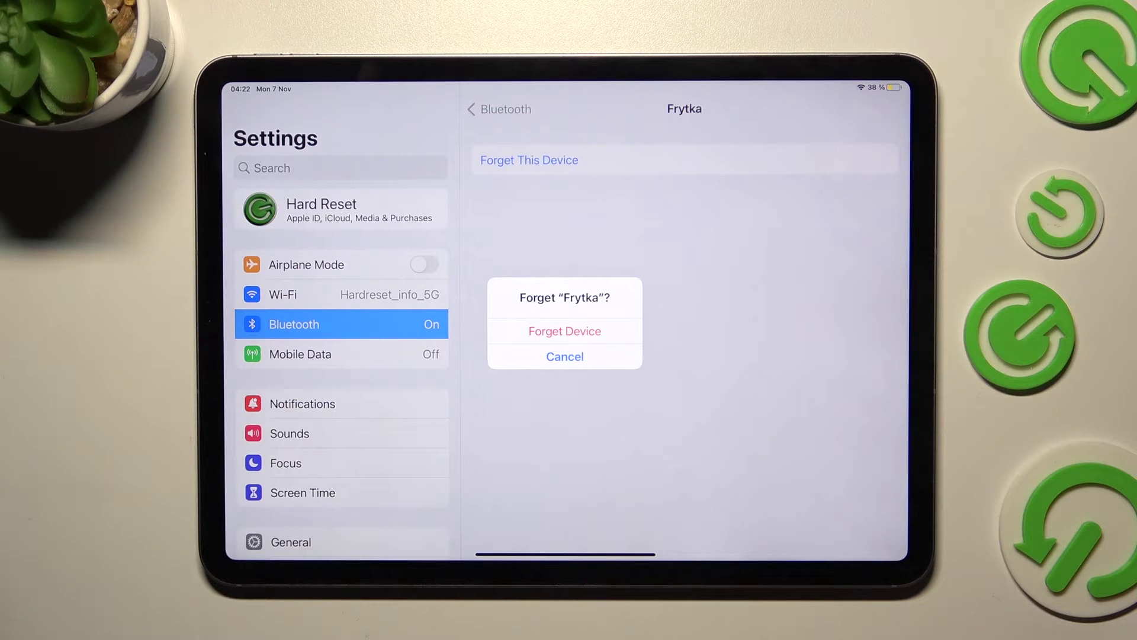
{"action": "left_click", "coordinate": [565, 331]}
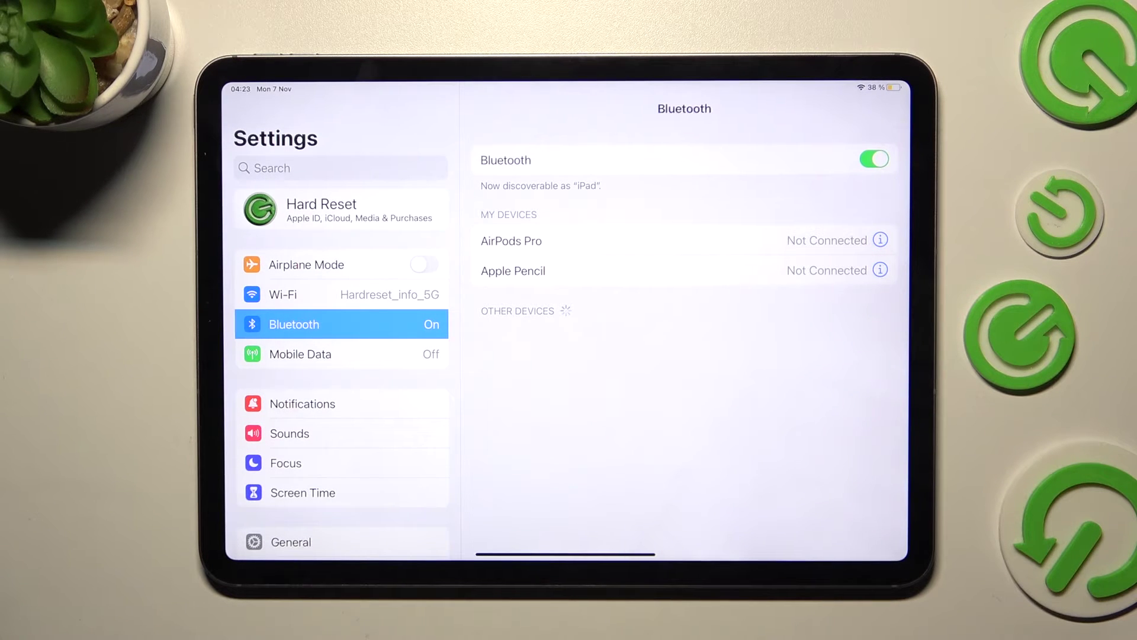
Step: Restart Bluetooth, re-pair Frytka by accepting the Pairing Request, and open its details page
{"action": "left_click", "coordinate": [875, 159]}
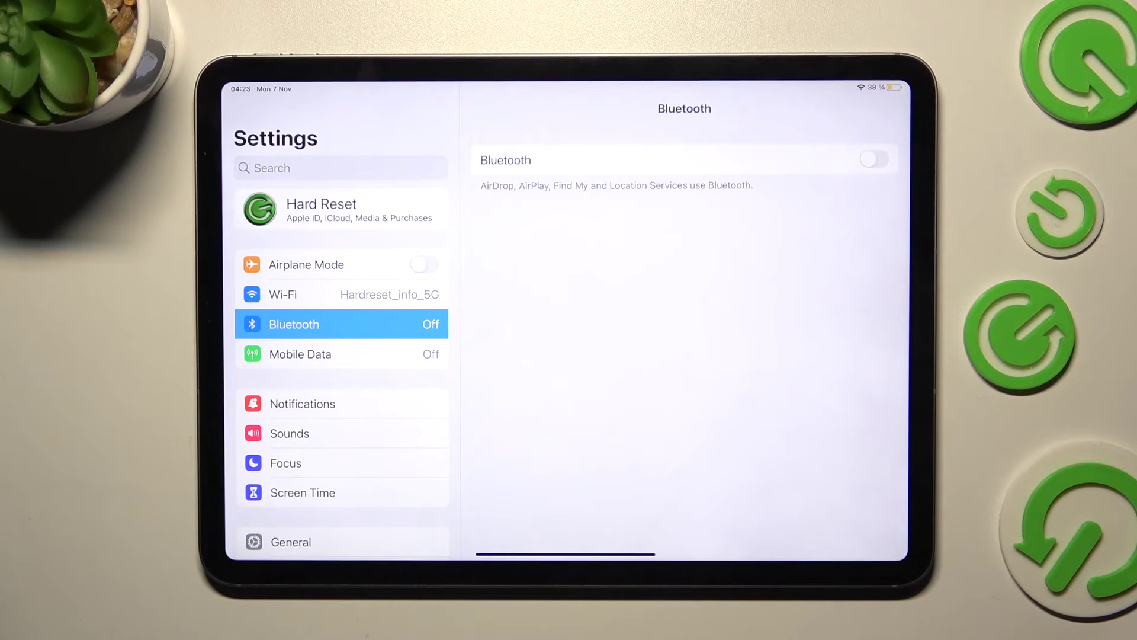
{"action": "left_click", "coordinate": [874, 159]}
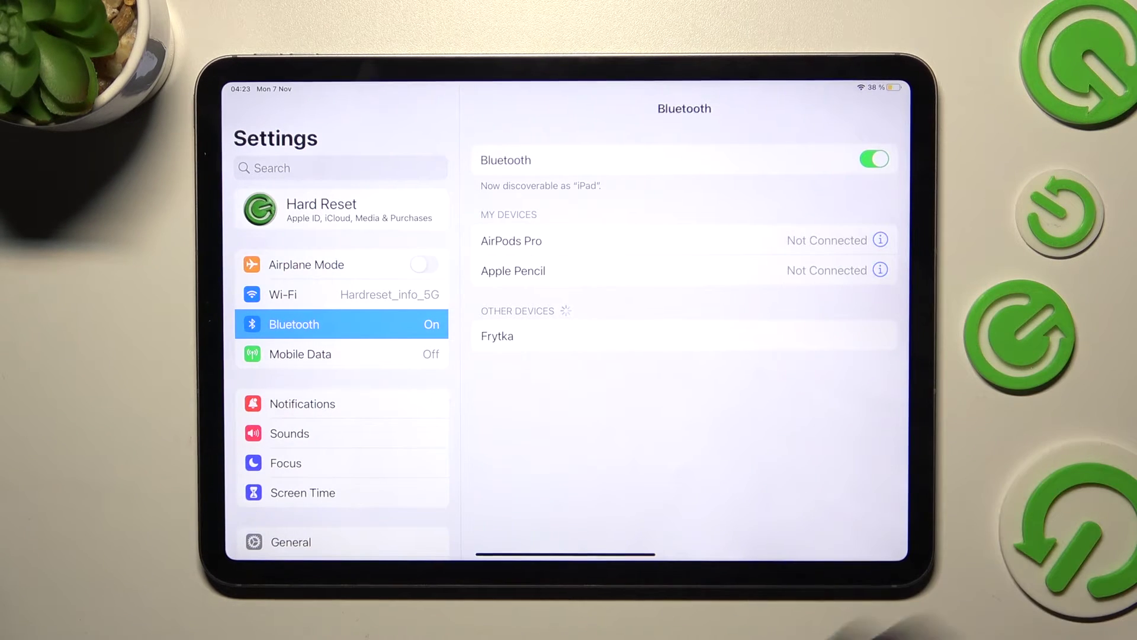
{"action": "left_click", "coordinate": [853, 336]}
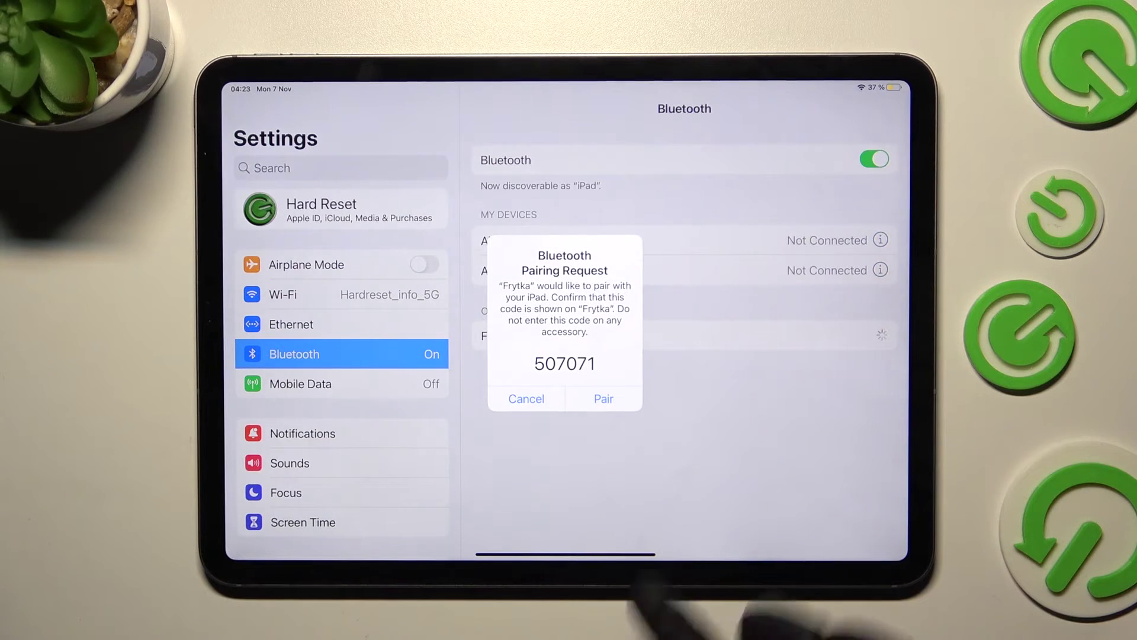
{"action": "left_click", "coordinate": [603, 399]}
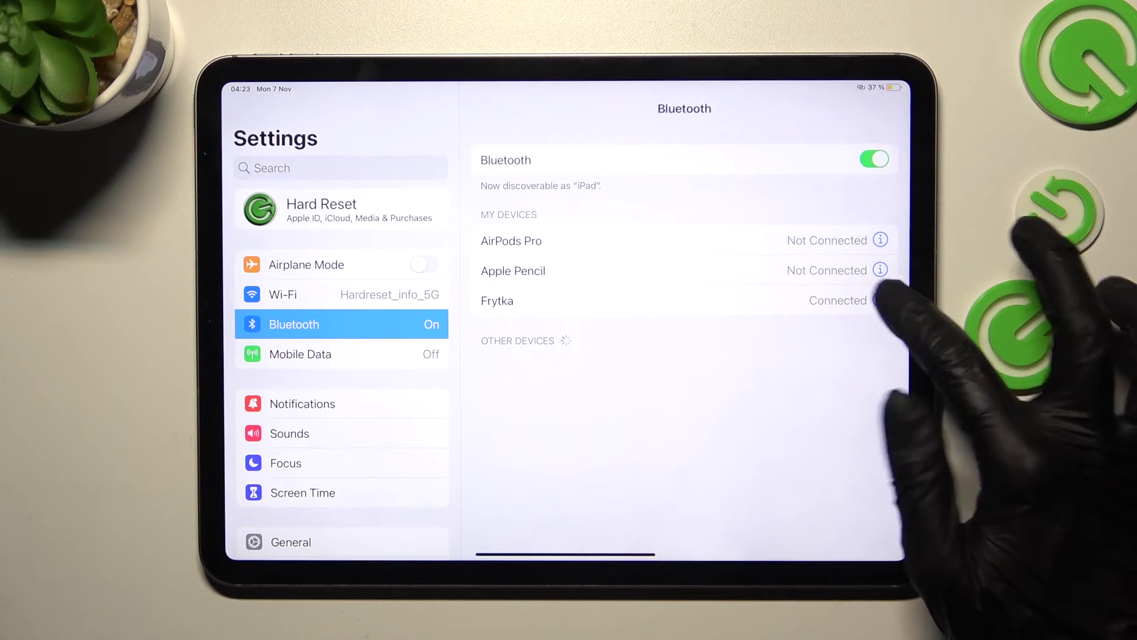
{"action": "left_click", "coordinate": [879, 299]}
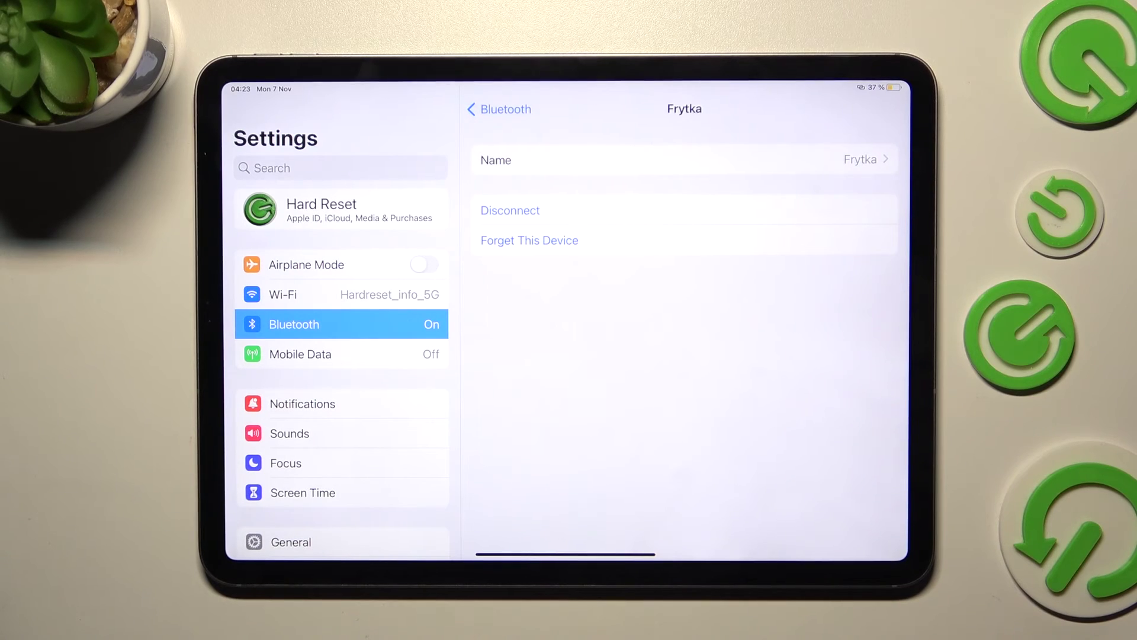